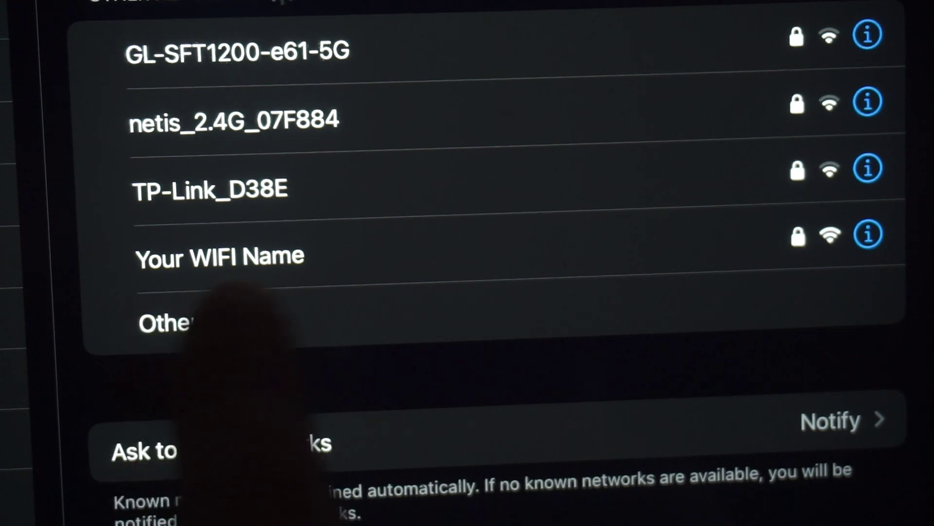
Join the iPad to 'Your WIFI Name' with its password, then start typing the router address in Edge.
left_click(287, 258)
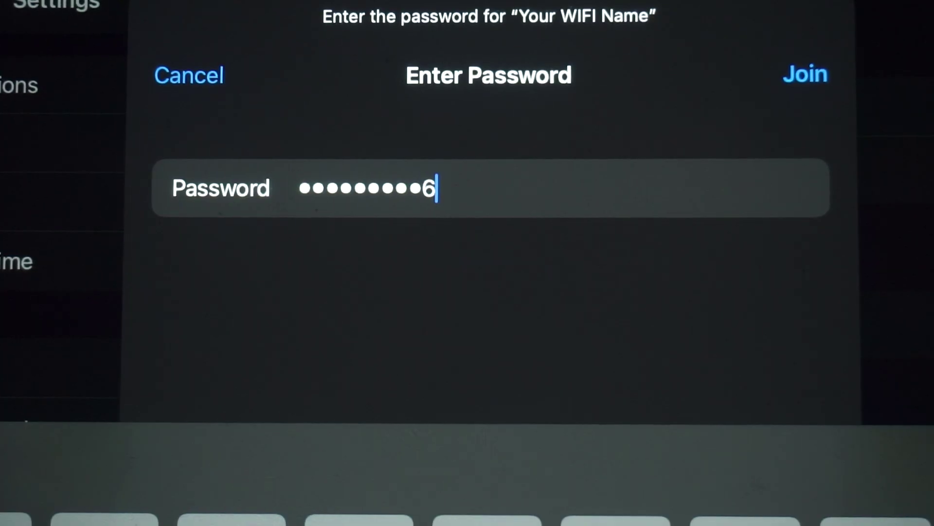
left_click(806, 74)
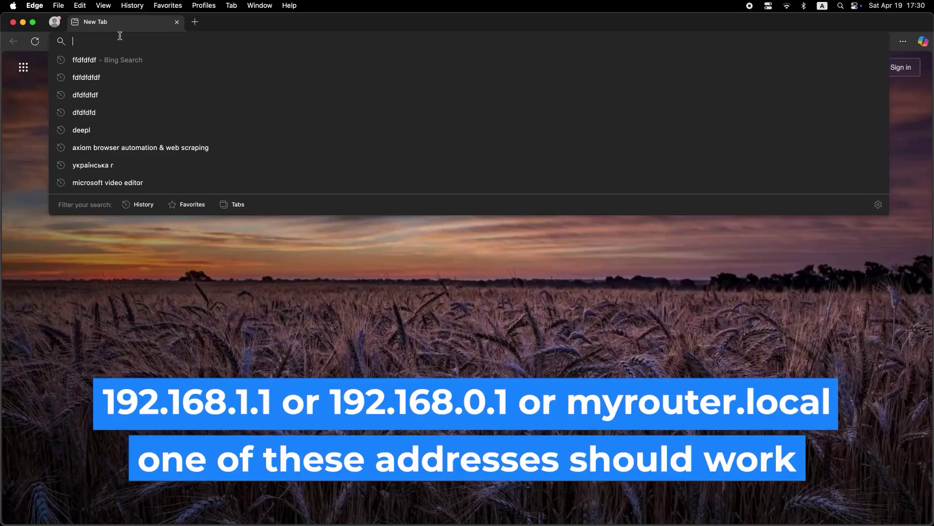
type("19")
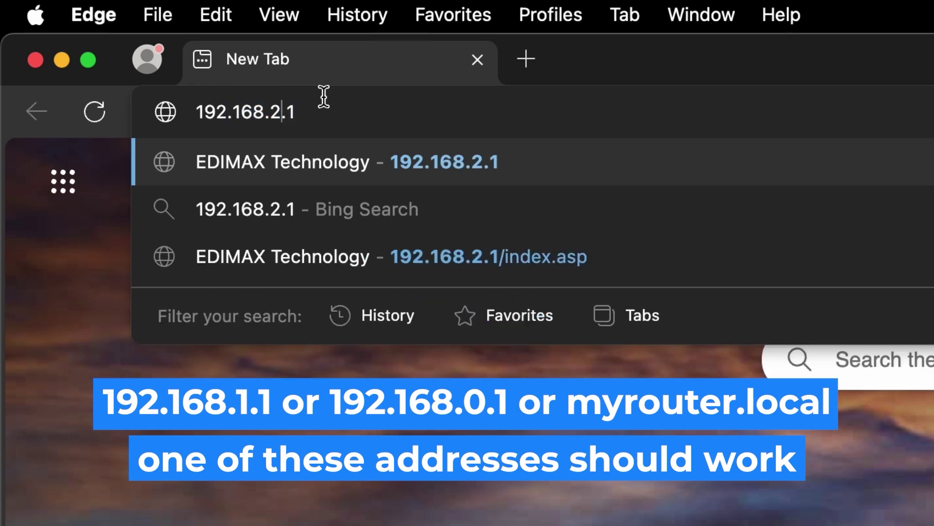
Correct the address to 192.168.1.1 and load the Linksys sign-in page.
key("BackSpace")
type("1")
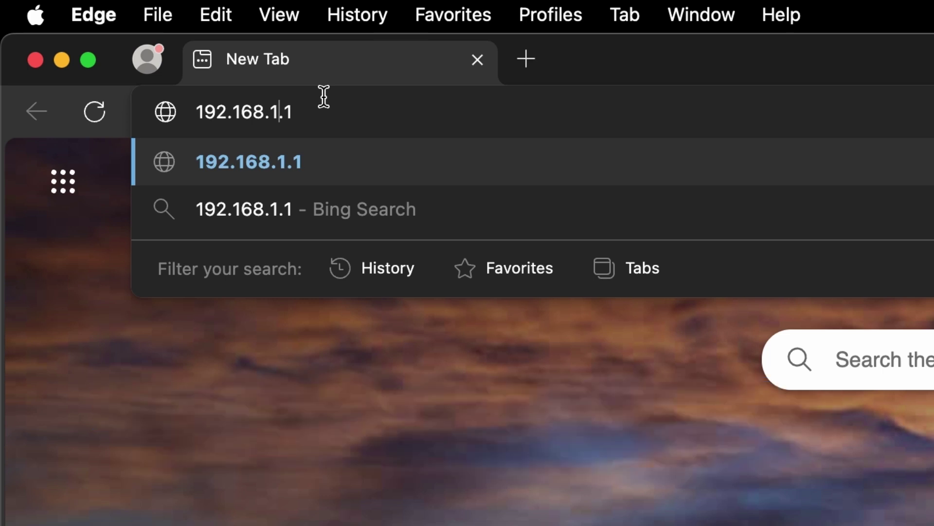
key("Return")
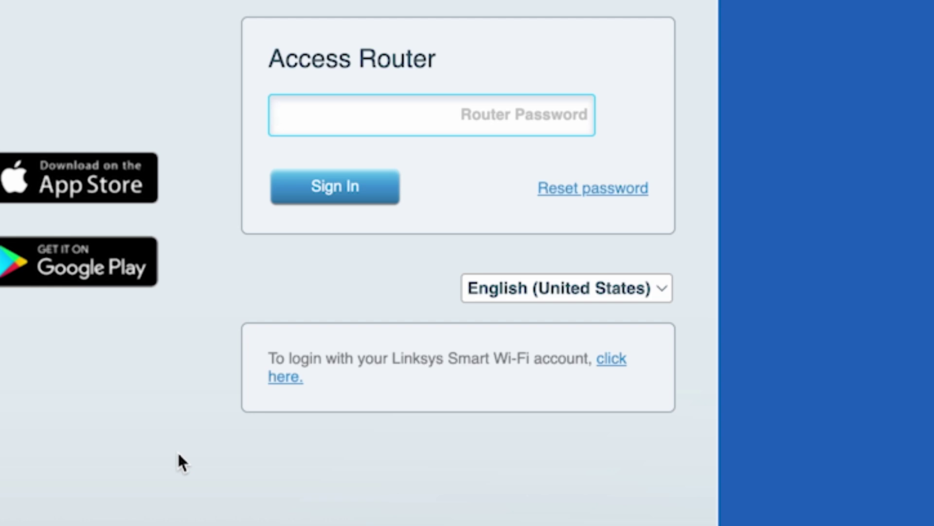
Leave the language on English (United States) and enter the default router password.
left_click(659, 288)
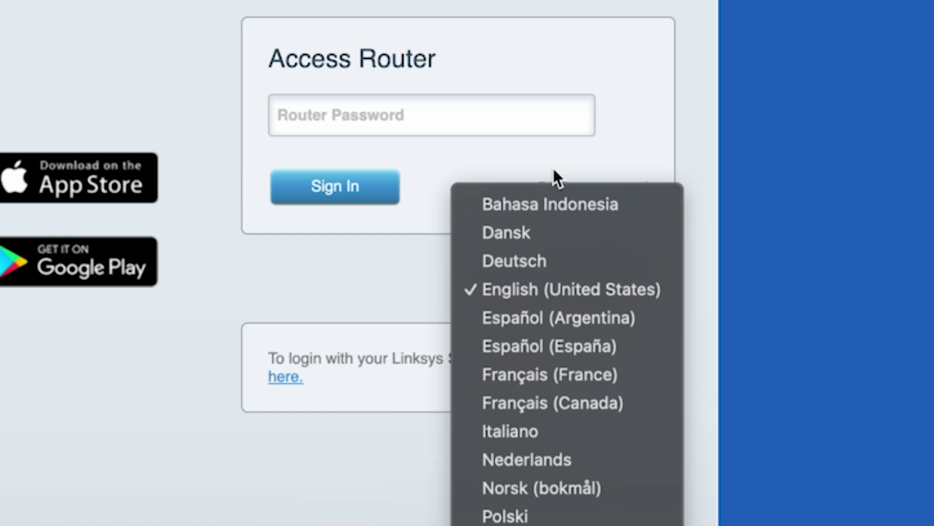
left_click(558, 289)
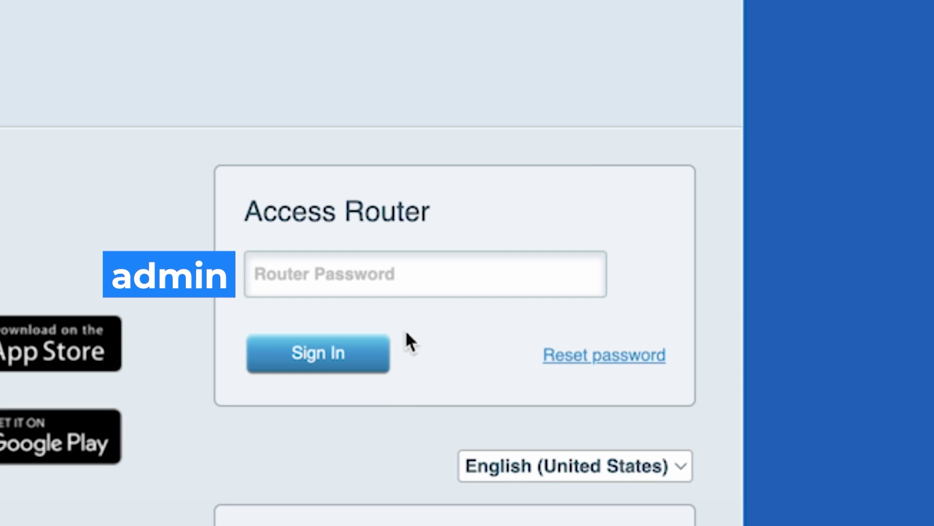
left_click(366, 269)
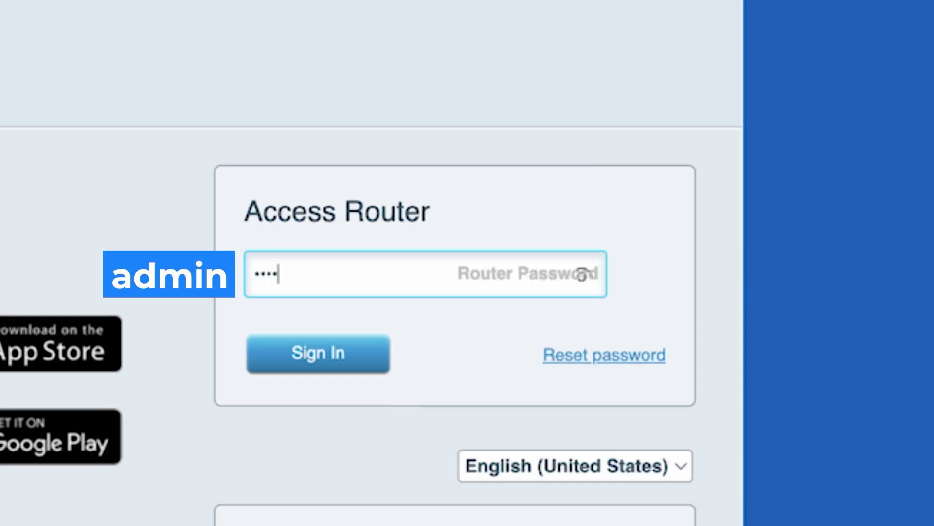
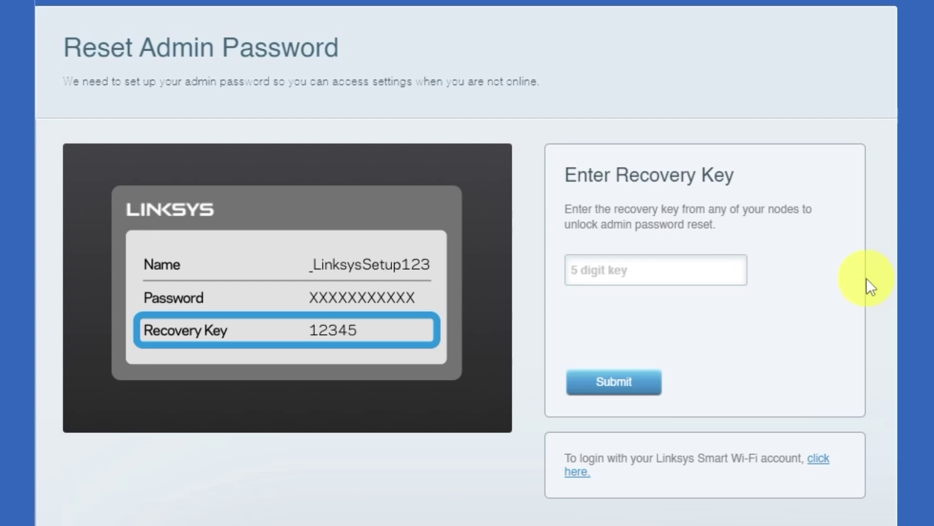
Enter the five-digit recovery key from the router label.
left_click(726, 269)
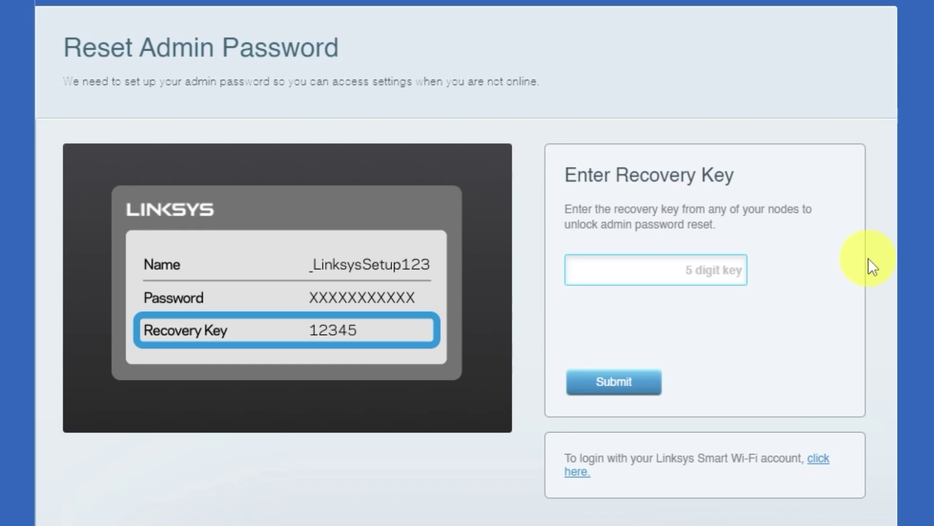
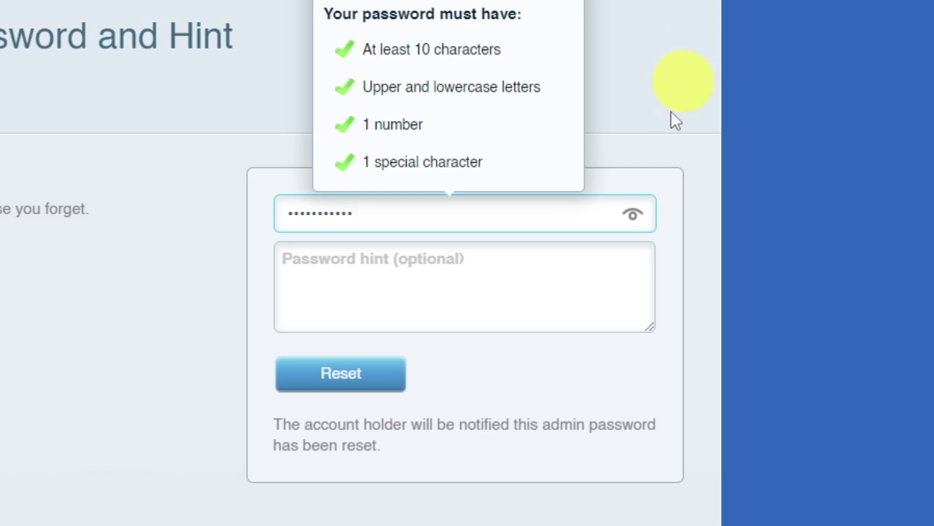
Enter a new admin password with the hint 'coffee' and submit the reset.
left_click(546, 274)
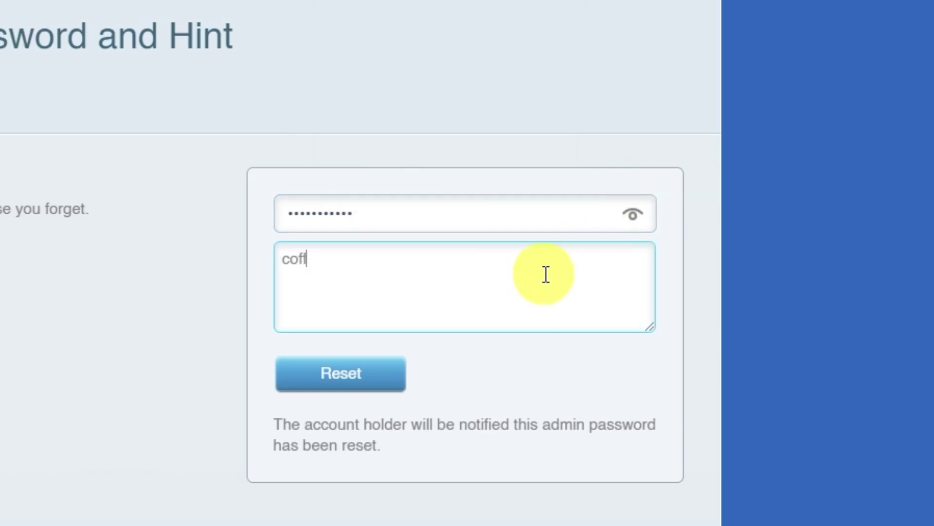
left_click(368, 382)
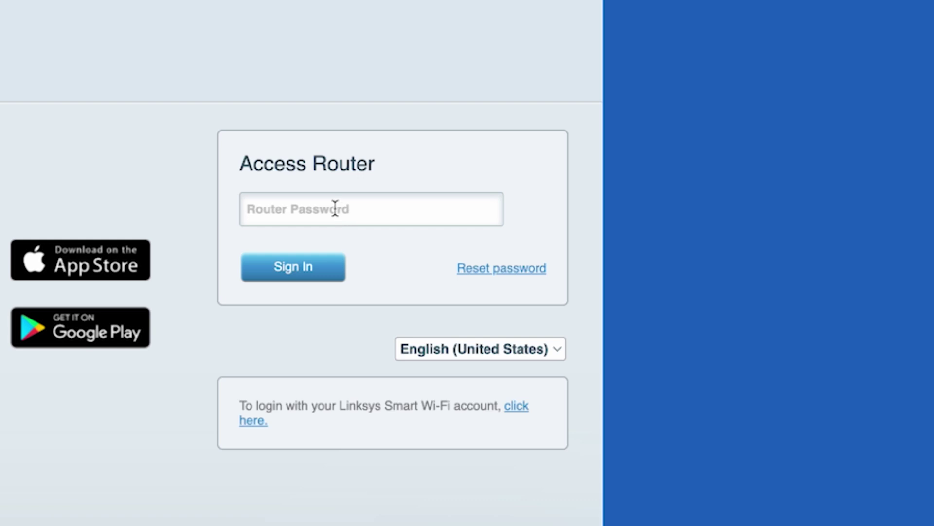
Sign in to the router with the new admin password.
left_click(329, 206)
type("••••••••")
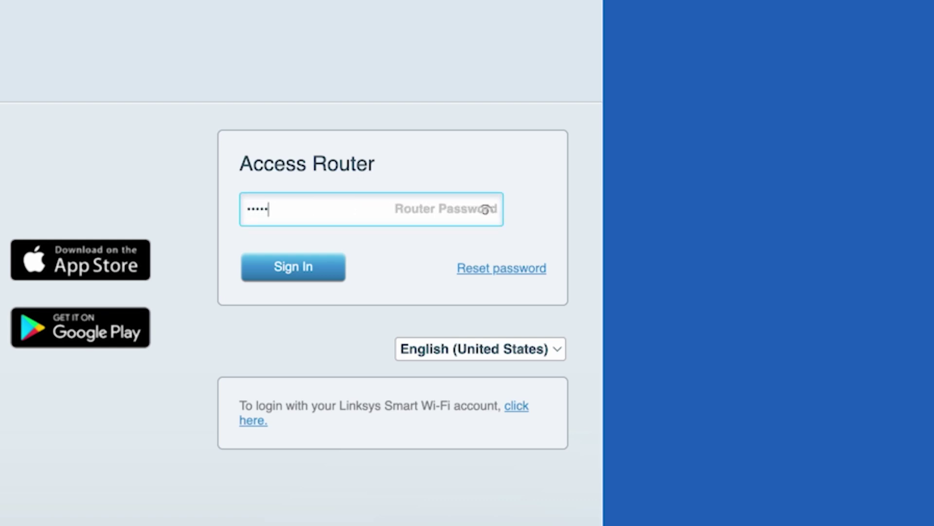
type("••")
left_click(297, 266)
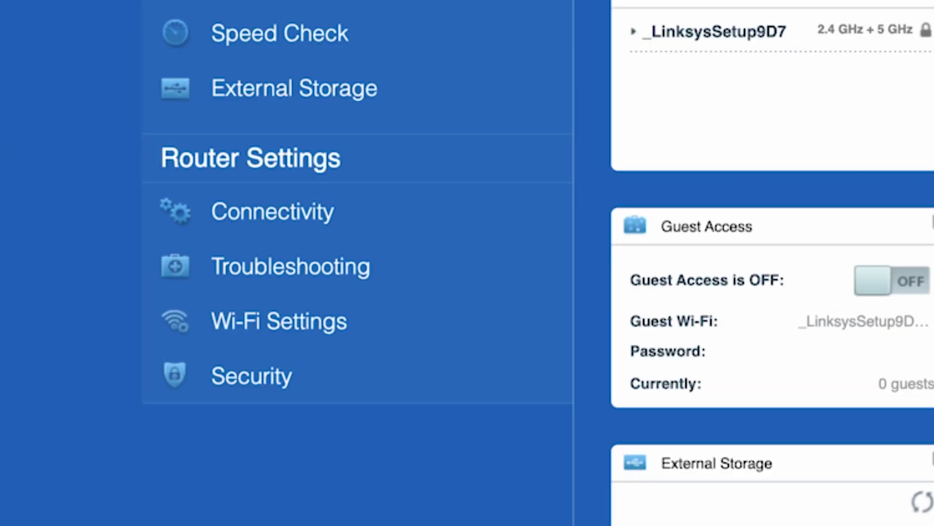
Open the Internet settings under Connectivity and make the connection type editable.
left_click(297, 210)
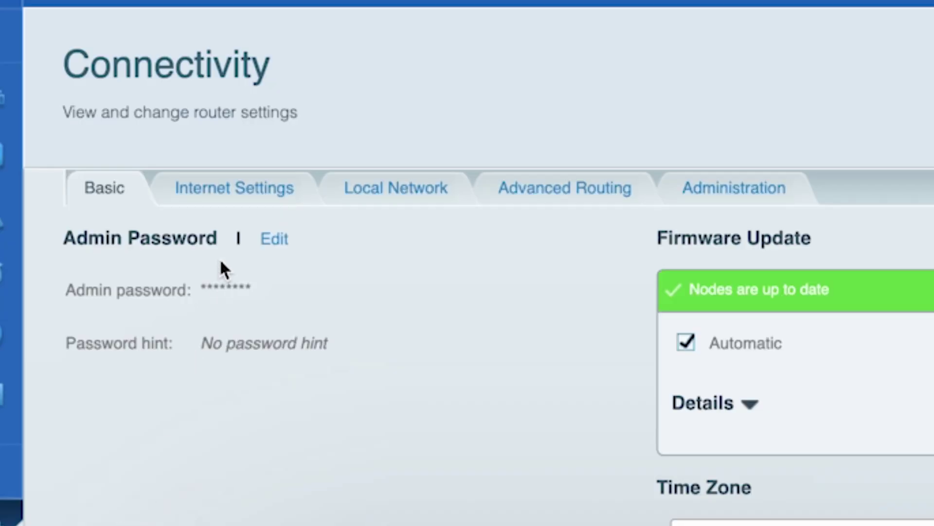
left_click(234, 190)
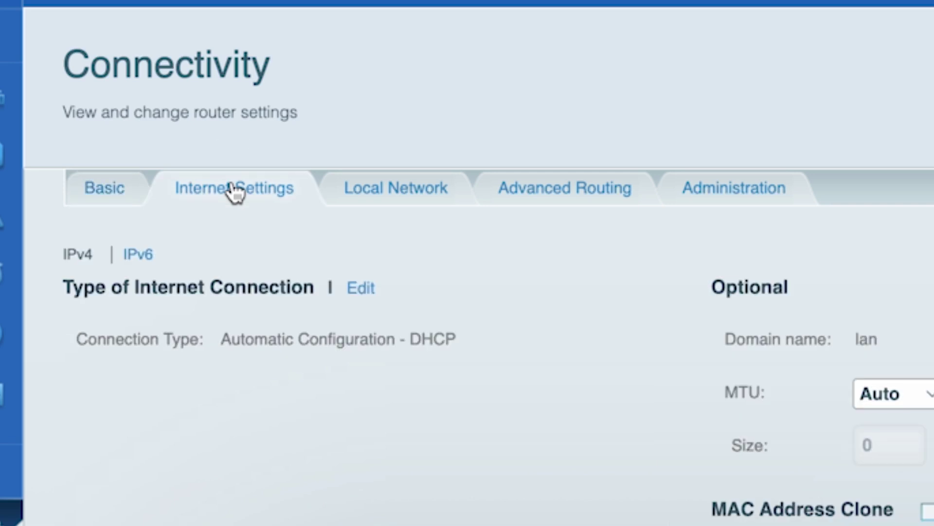
left_click(367, 288)
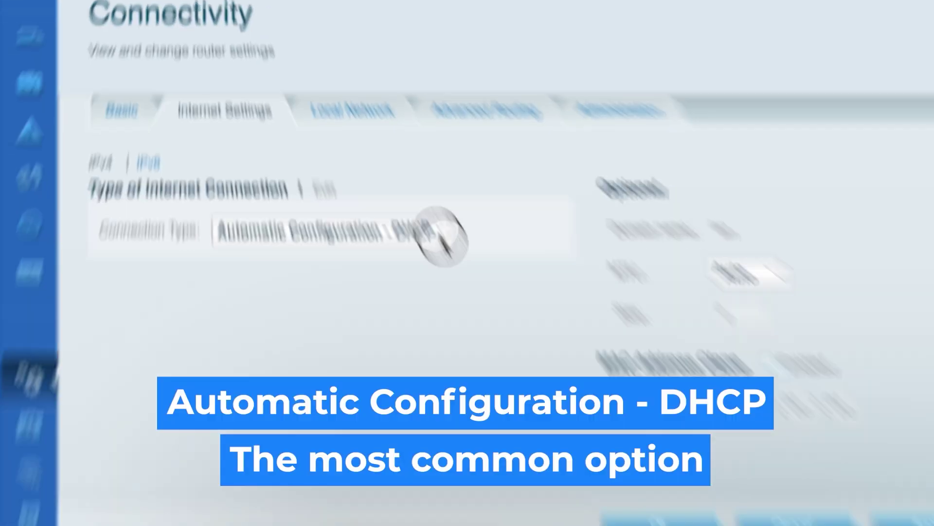
left_click(506, 341)
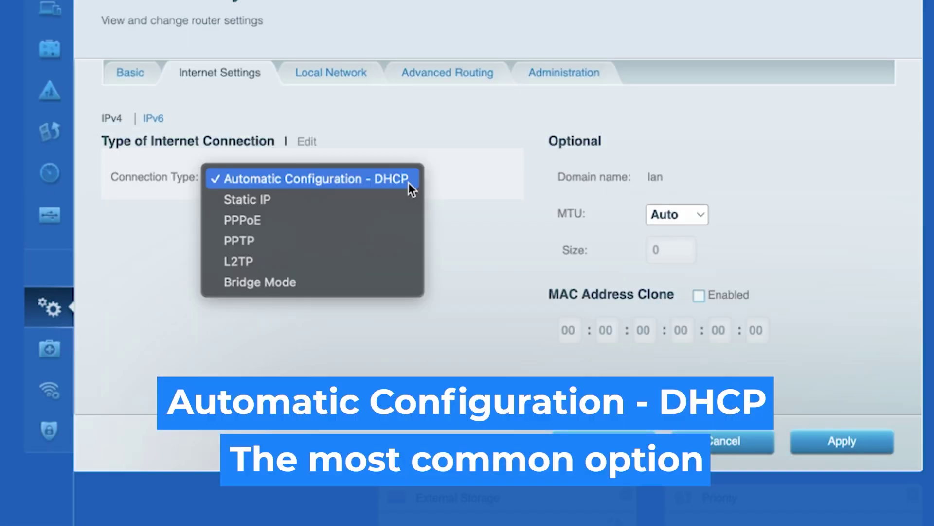
Try the Static IP, PPTP and L2TP connection types in turn.
left_click(300, 204)
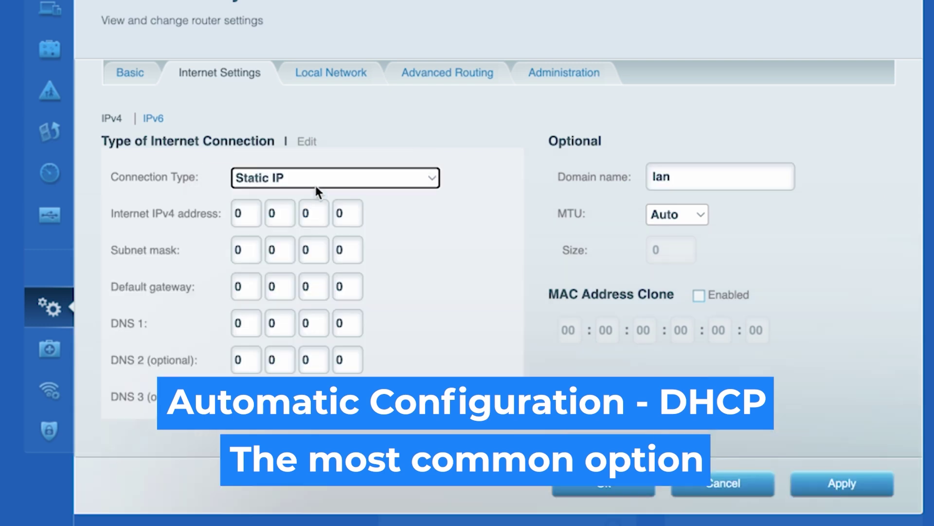
left_click(322, 181)
left_click(294, 219)
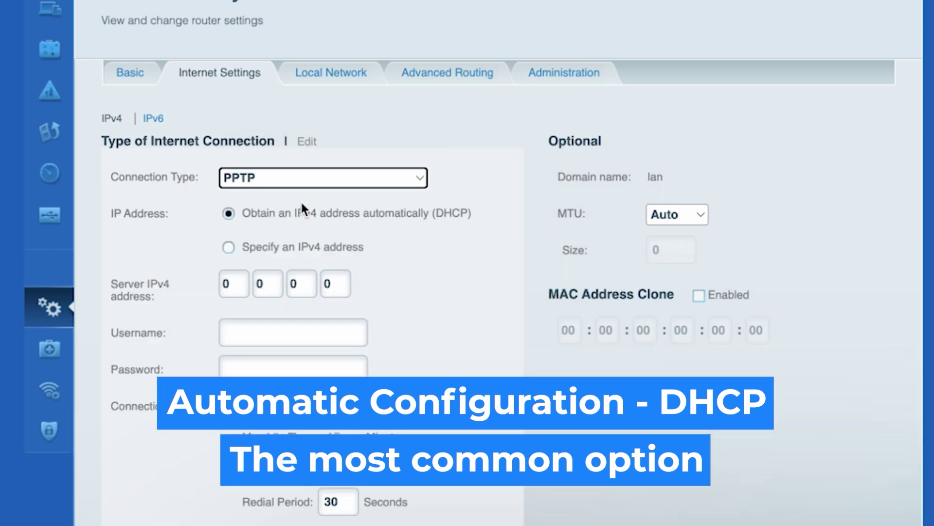
left_click(312, 178)
left_click(296, 200)
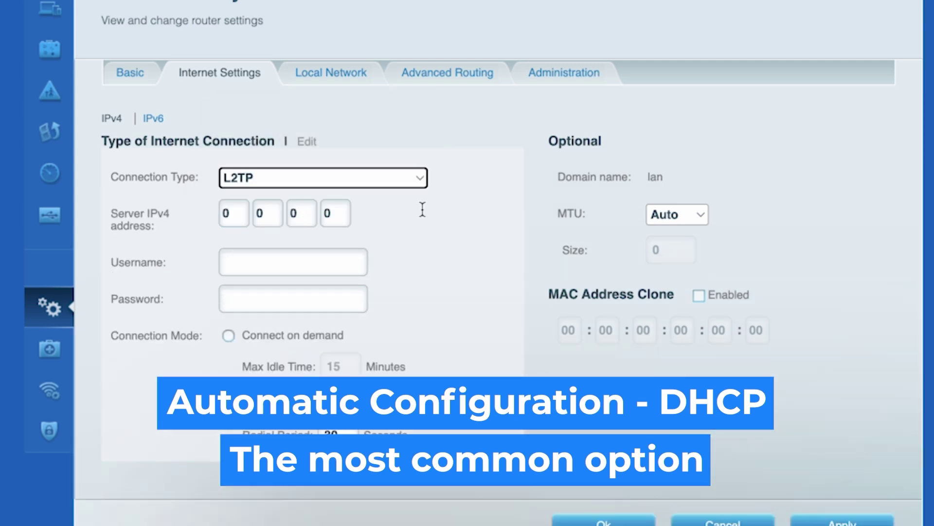
left_click(416, 180)
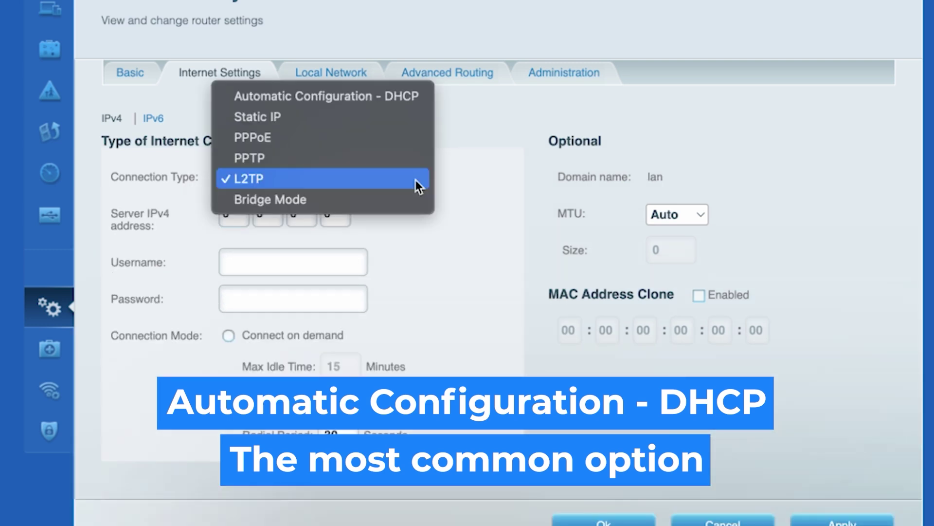
Apply Automatic Configuration - DHCP as the connection type, then go to Wi-Fi Settings.
left_click(411, 97)
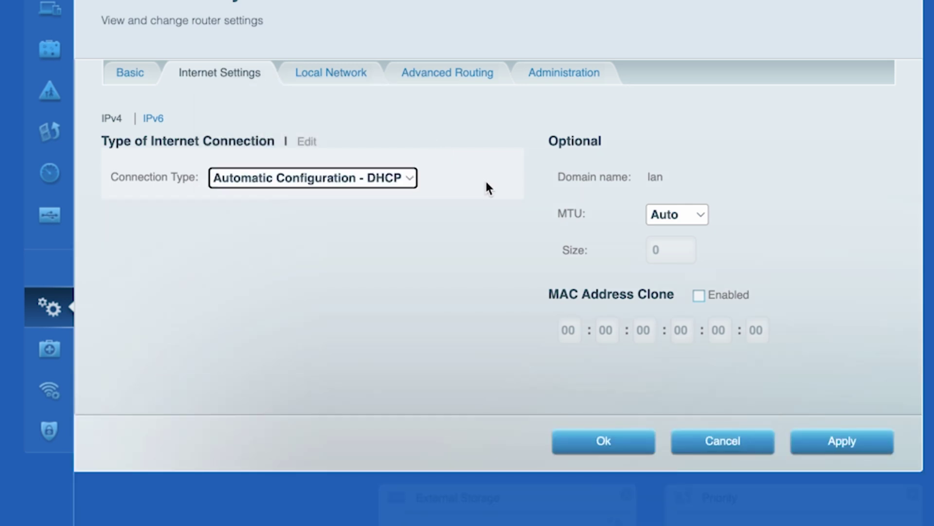
left_click(488, 183)
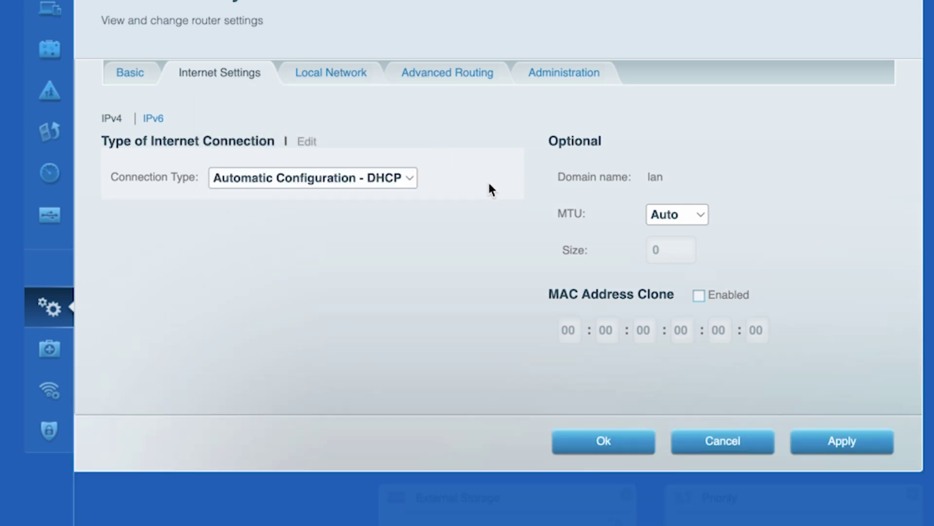
left_click(856, 440)
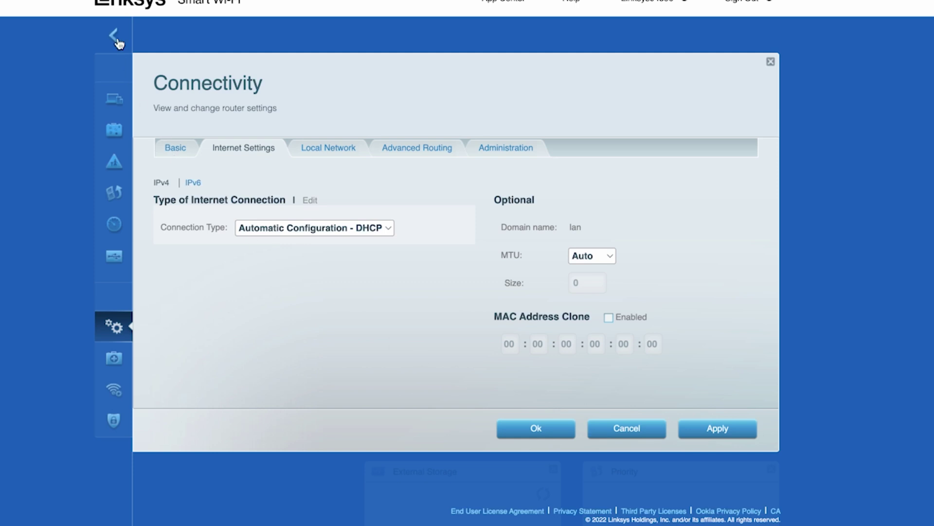
left_click(116, 38)
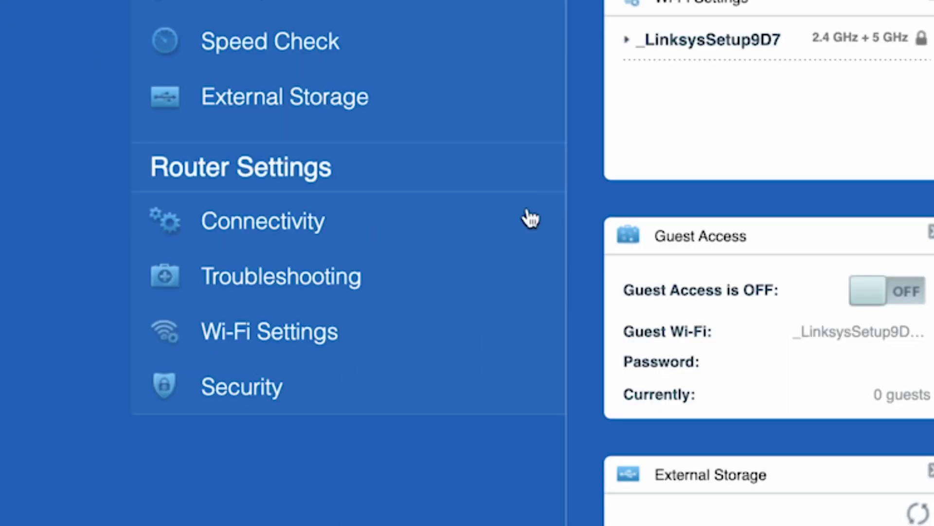
left_click(319, 326)
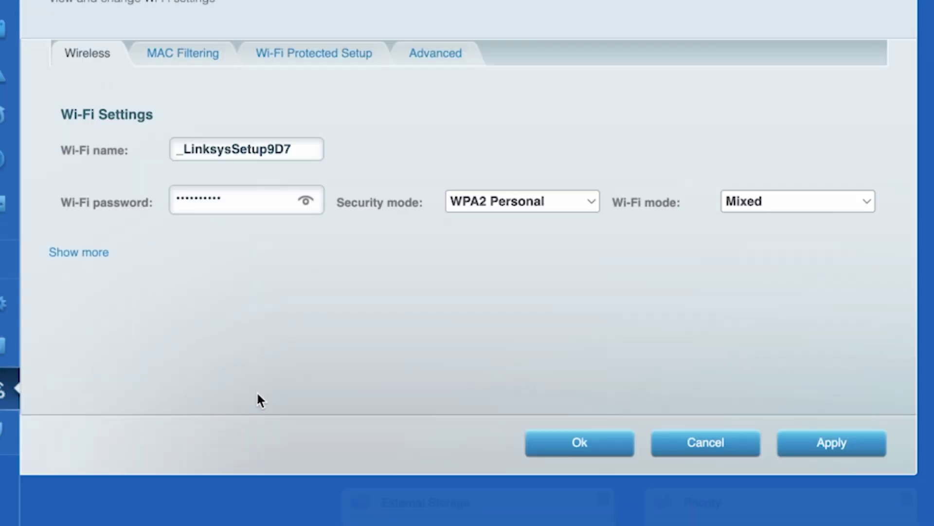
Rename the 2.4 GHz network to Linksys and give it a new password.
left_click_drag(230, 149, 302, 144)
key("BackSpace")
left_click(182, 151)
key("BackSpace")
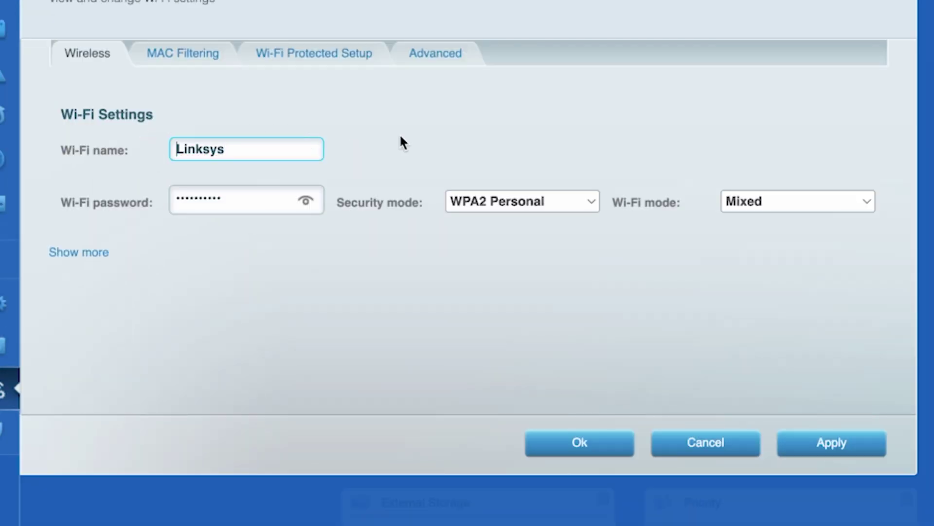
left_click(306, 202)
key("ctrl+a")
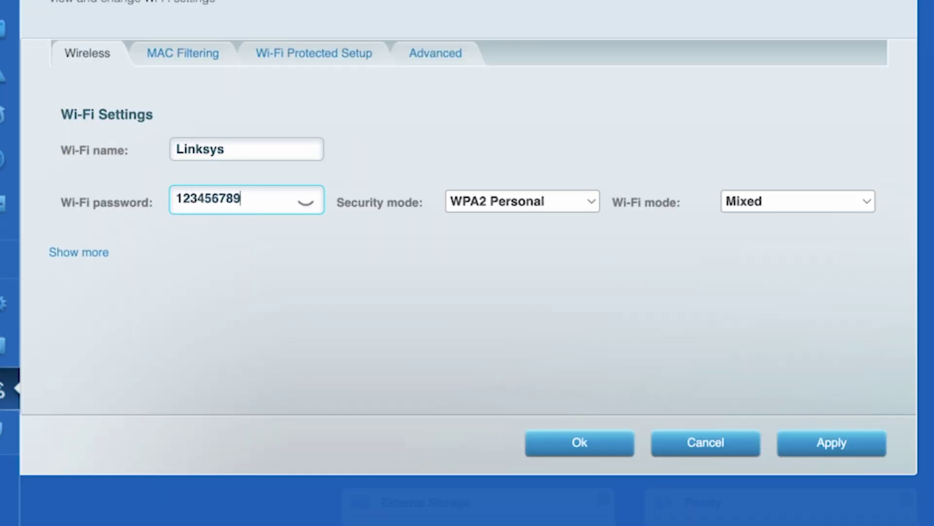
Rename the 5 GHz network to Linksys 5G, give it a new password, and apply.
left_click(80, 253)
left_click(178, 314)
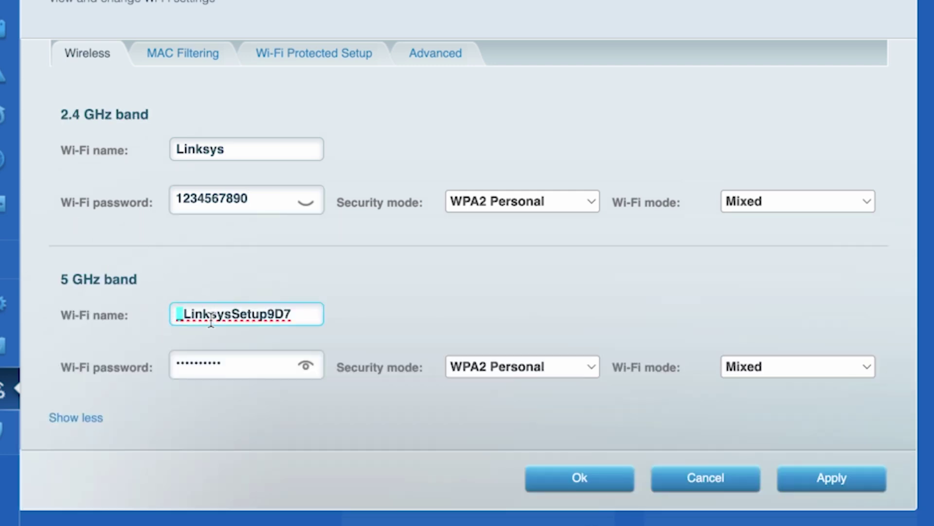
left_click_drag(229, 314, 302, 314)
type("5G")
left_click(306, 365)
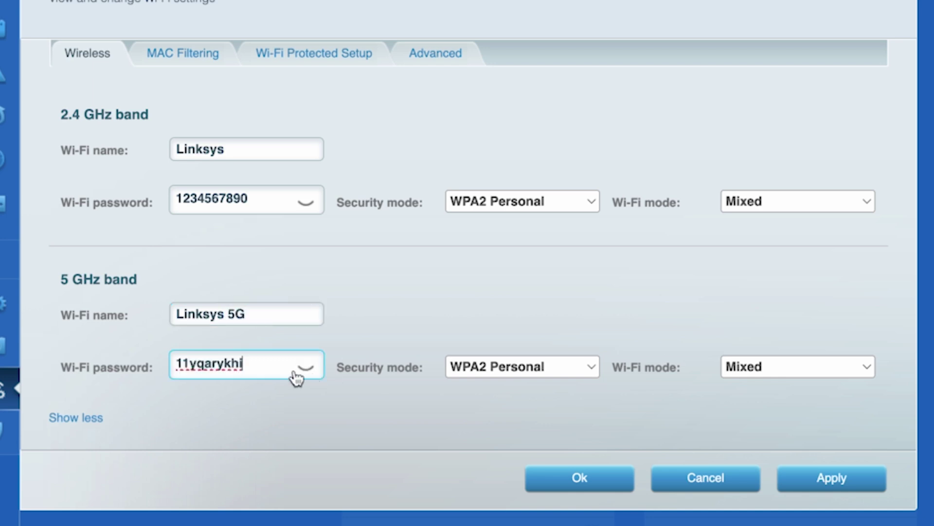
left_click_drag(246, 364, 131, 364)
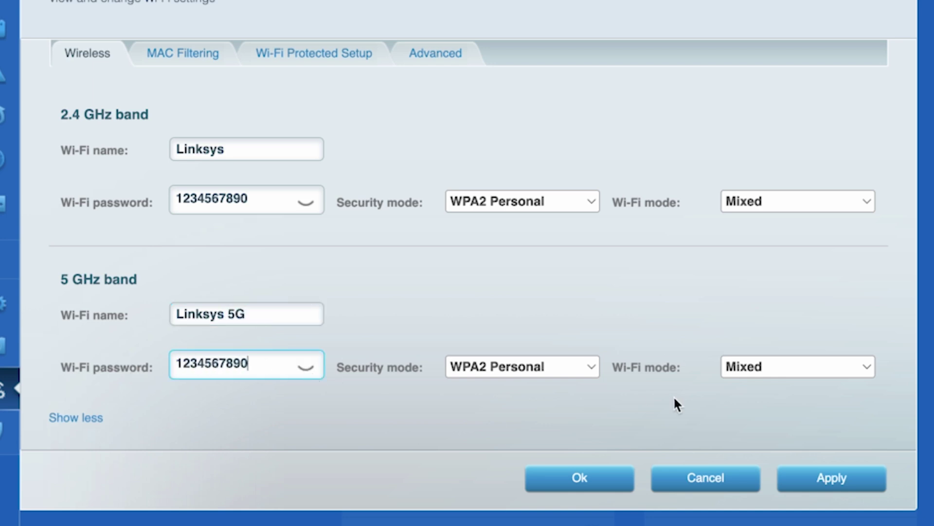
left_click(829, 479)
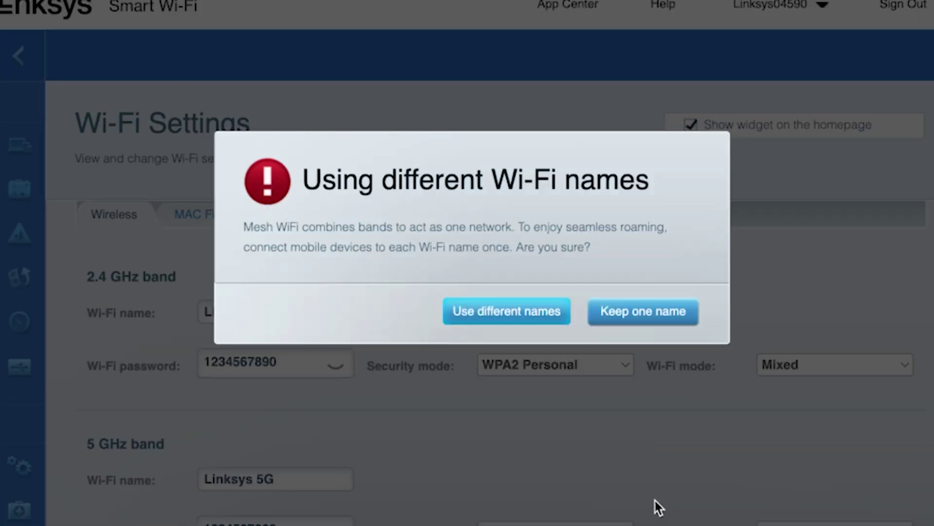
Keep different names for the bands, confirm the update, and dismiss the Applying Changes notice.
left_click(535, 317)
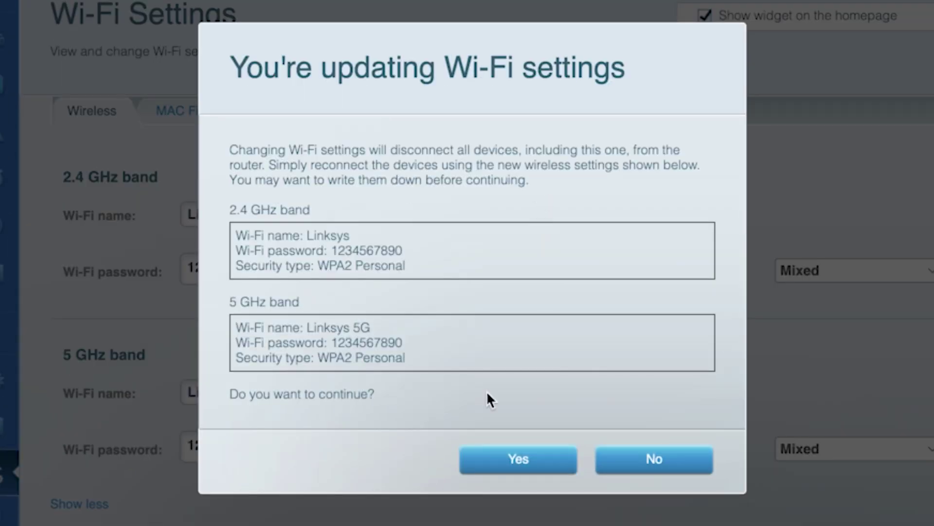
left_click(496, 457)
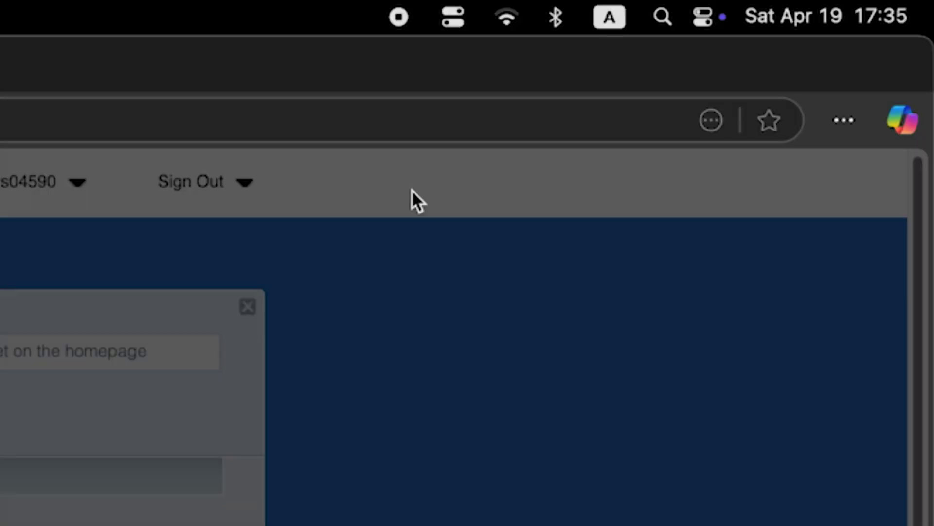
left_click(513, 15)
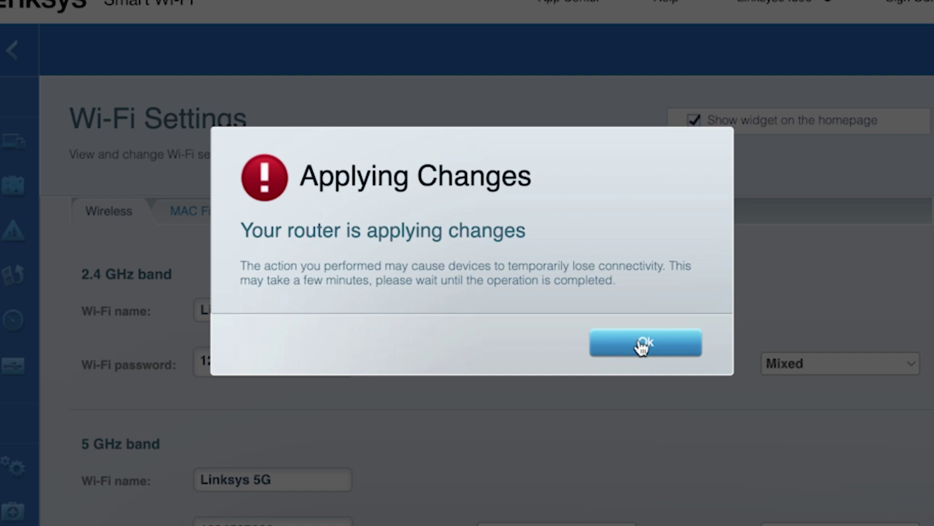
left_click(643, 346)
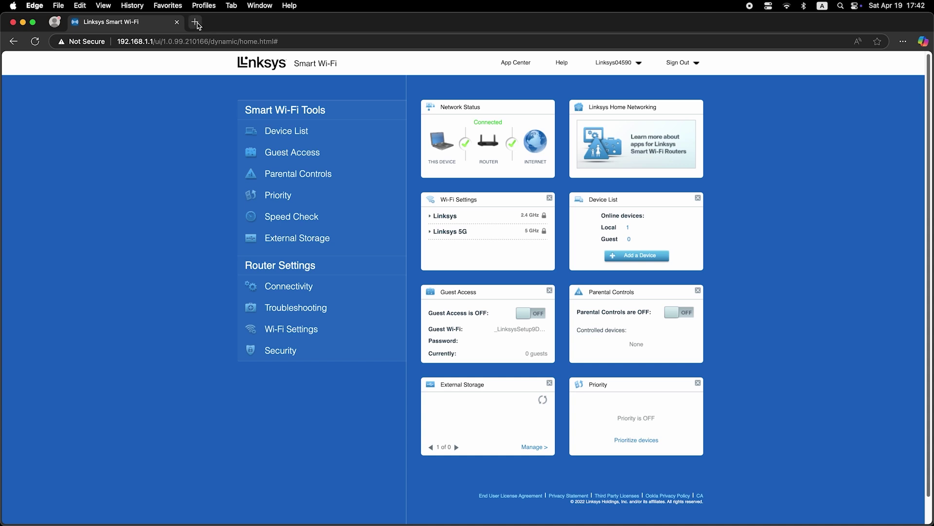
Run a test search in a new Edge tab, then close that tab.
left_click(195, 23)
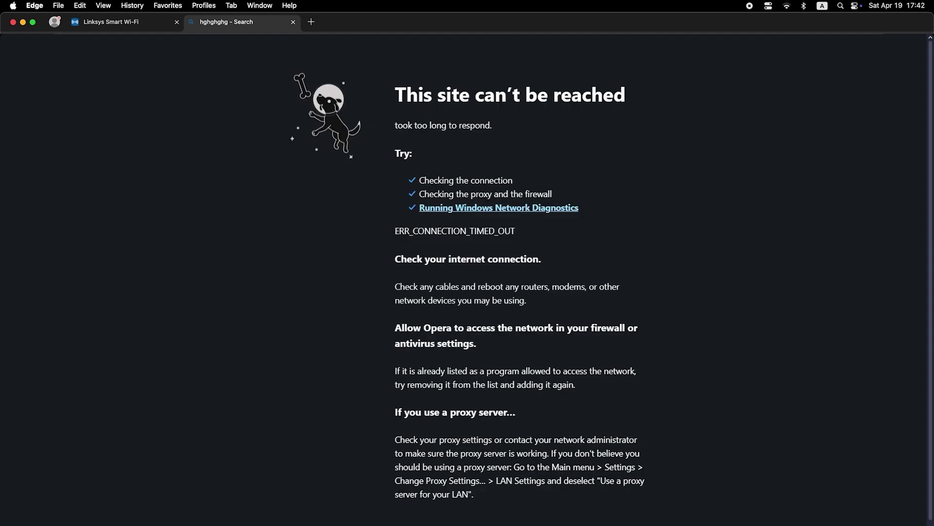
left_click(293, 22)
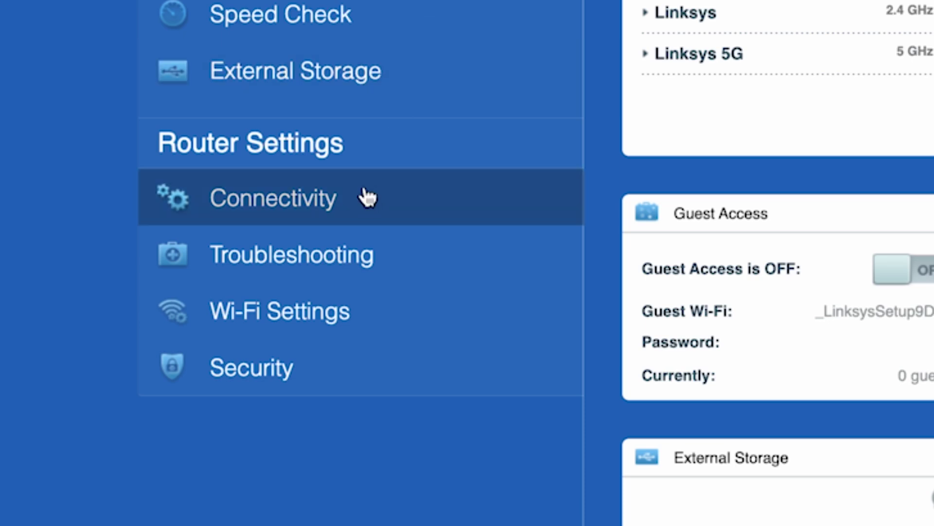
Toggle MAC Address Clone in Connectivity's Internet Settings, then apply and close the settings.
left_click(359, 197)
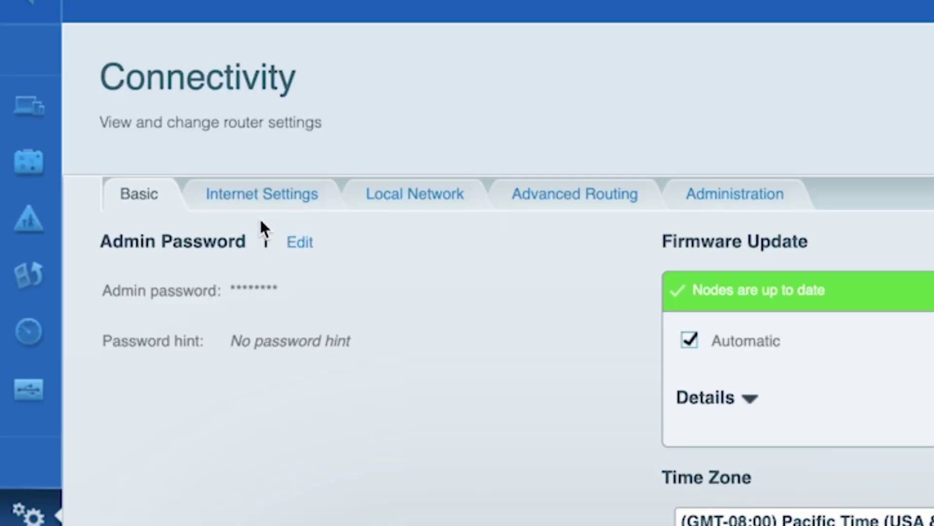
left_click(262, 198)
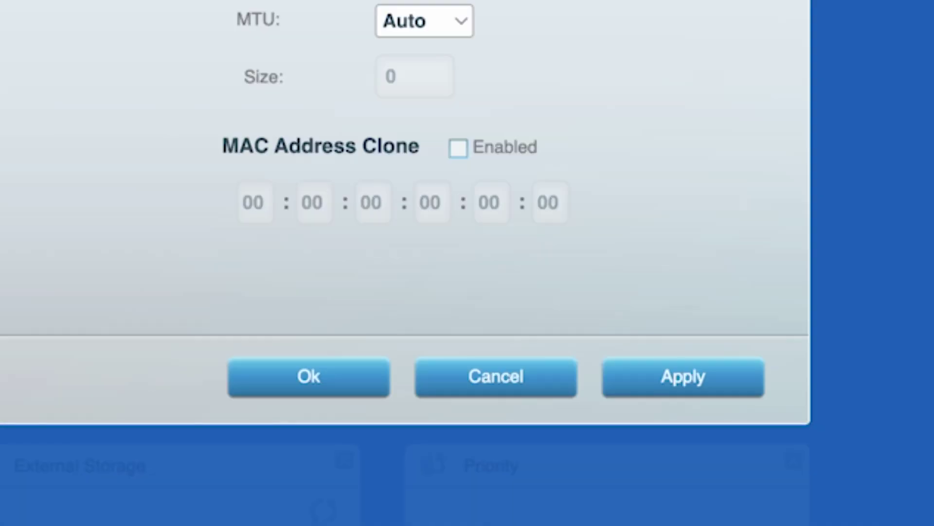
left_click(457, 146)
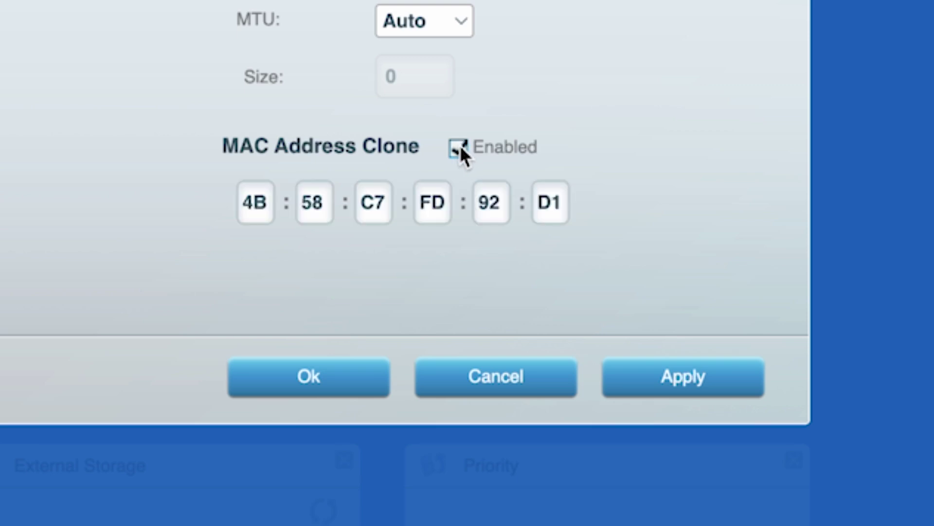
left_click(685, 382)
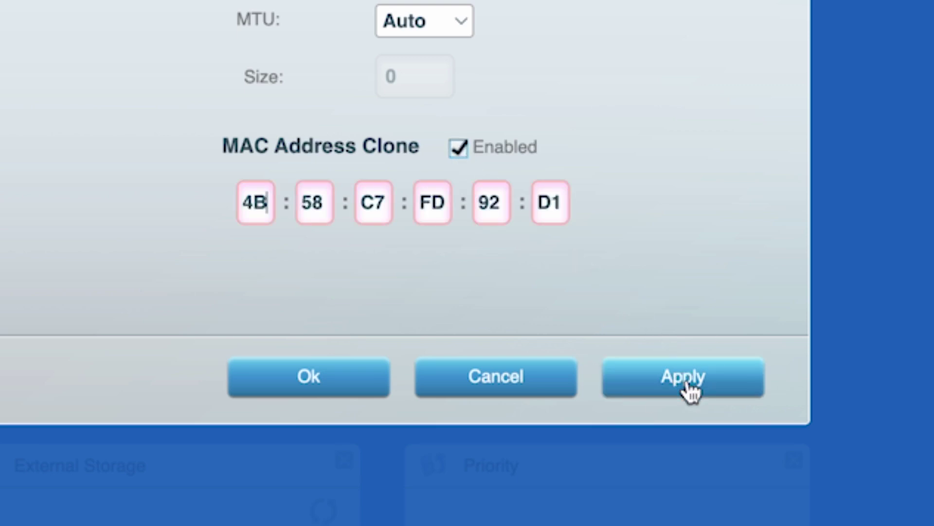
left_click(365, 380)
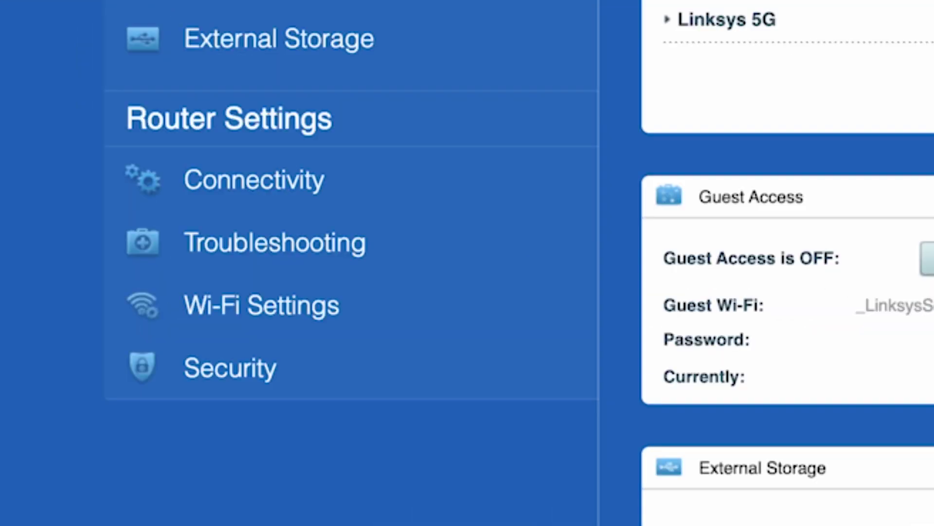
Restart the mesh Wi-Fi system from Troubleshooting > Diagnostics and confirm the restart.
left_click(164, 368)
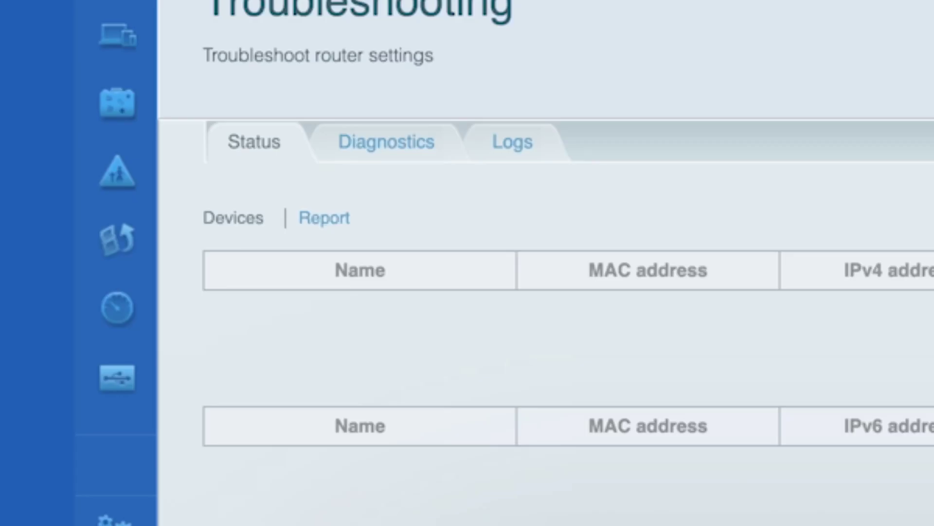
left_click(391, 146)
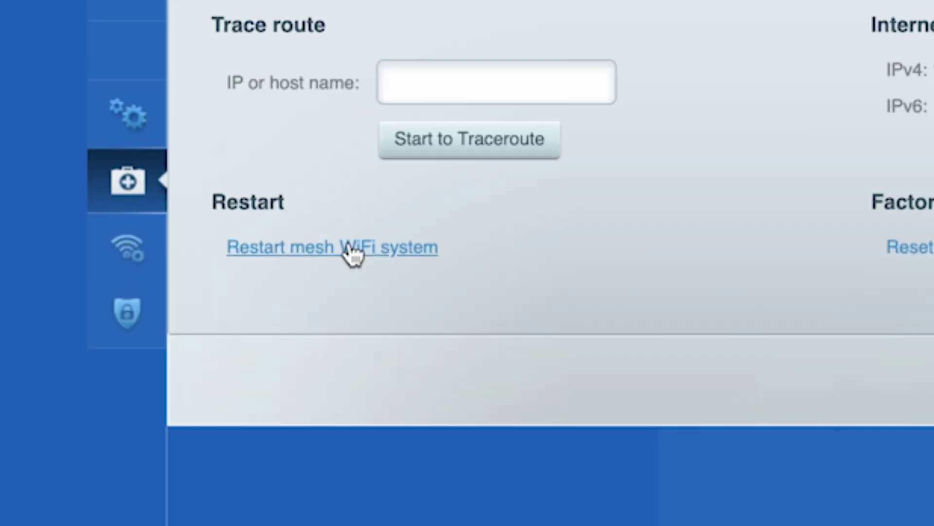
left_click(348, 247)
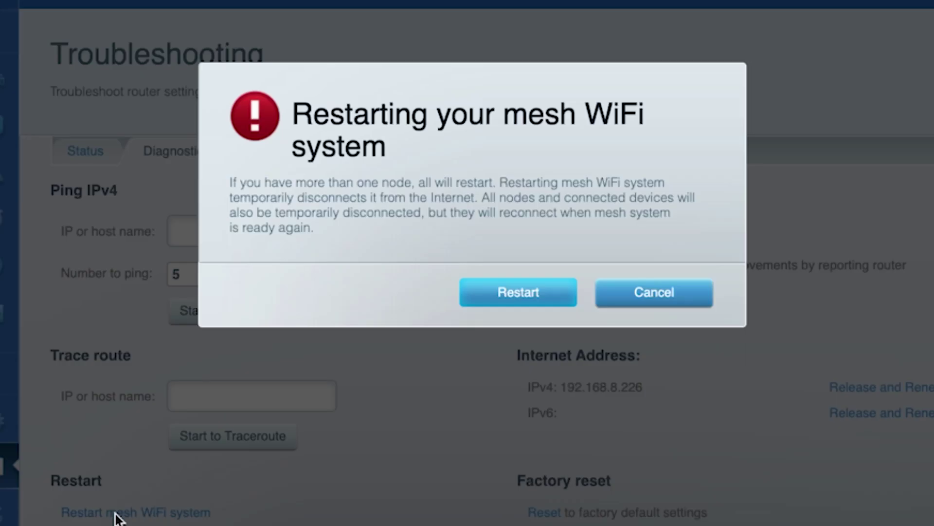
left_click(524, 294)
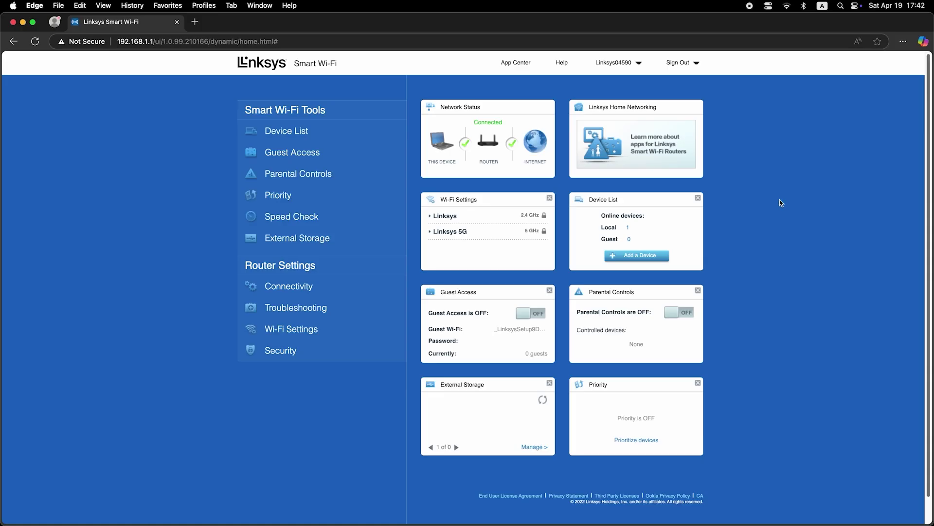
Search for 'hghghghg' in a new Edge tab to confirm internet access.
left_click(195, 21)
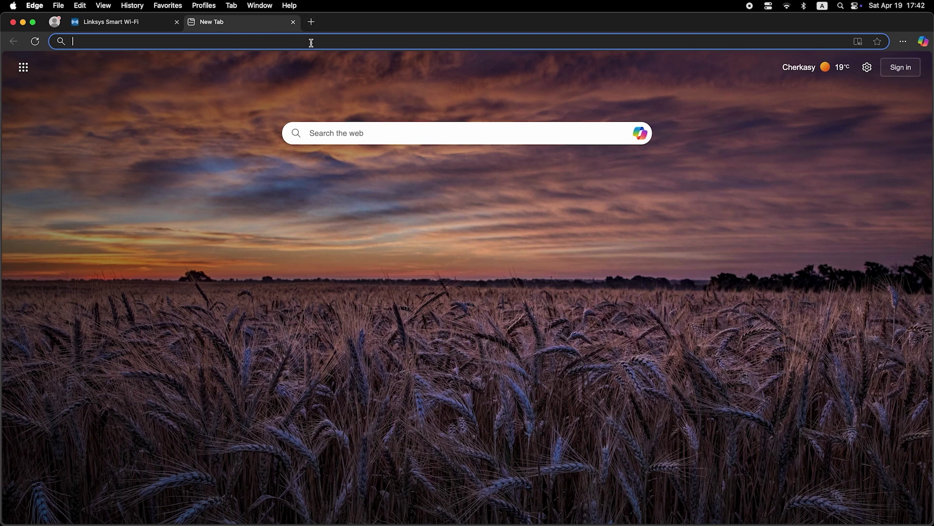
type("hghghghg")
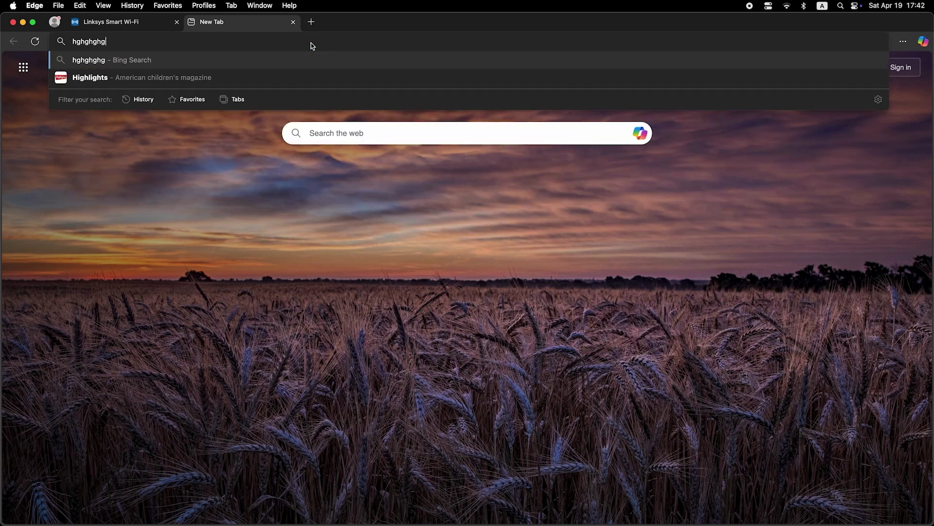
key("Return")
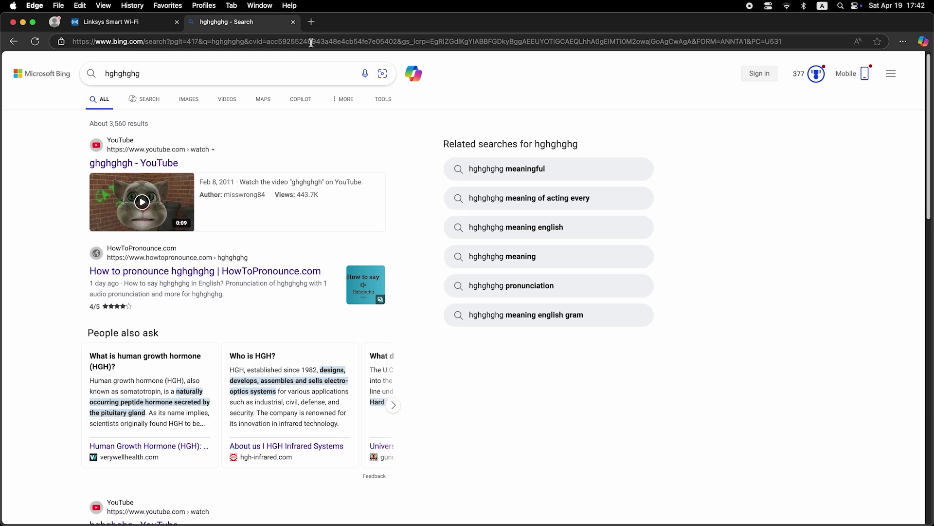